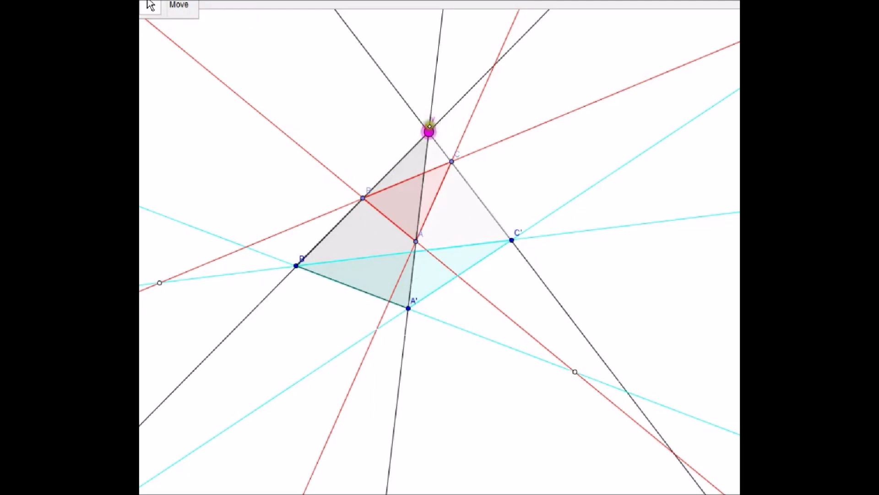
- Drag point V slightly to reshape the perspective triangles and their extended sides
{"action": "left_click_drag", "start_coordinate": [427, 126], "coordinate": [429, 126]}
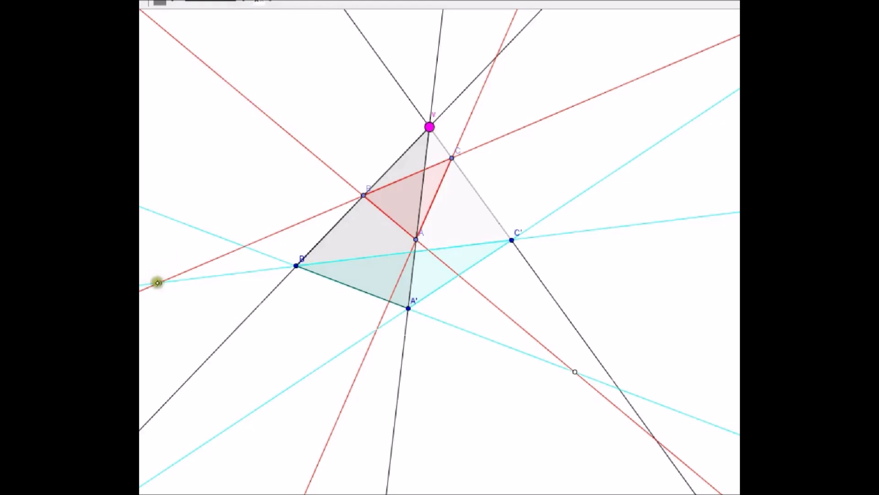
- Draw a line through the left and lower-right side-intersection points and colour it green
{"action": "left_click", "coordinate": [159, 282]}
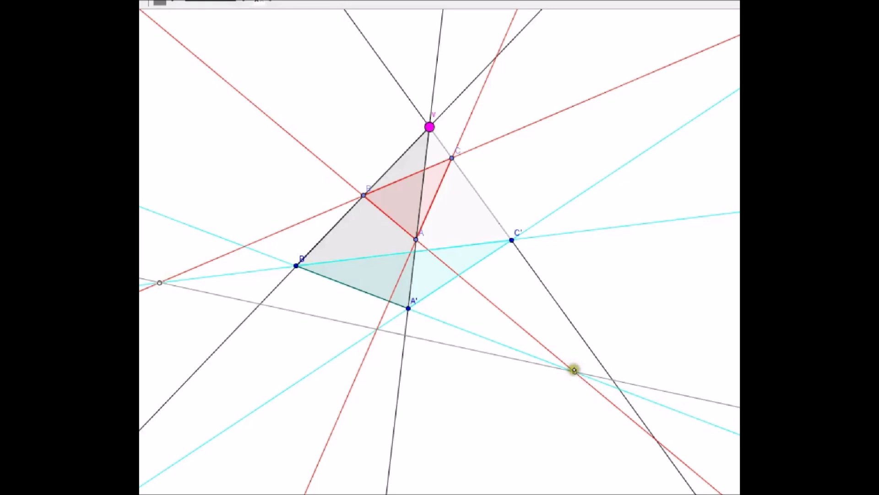
{"action": "left_click", "coordinate": [574, 370]}
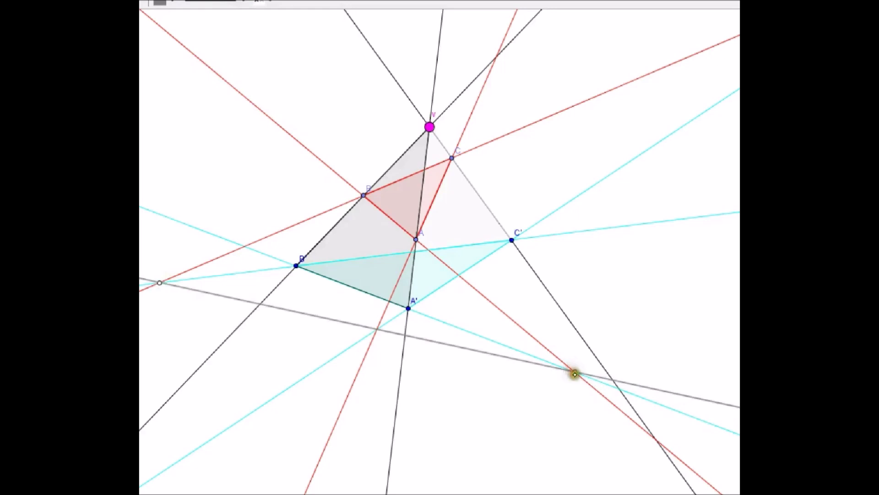
{"action": "left_click", "coordinate": [167, 6]}
{"action": "left_click", "coordinate": [218, 15]}
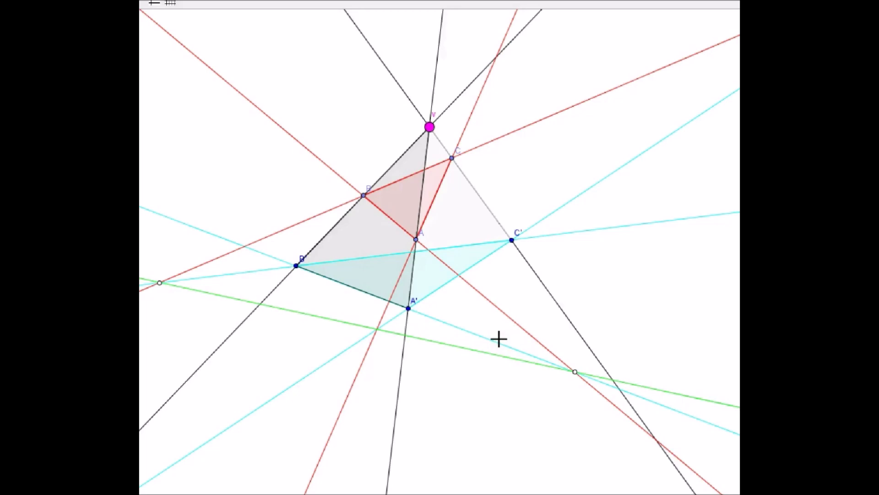
{"action": "left_click", "coordinate": [418, 237]}
{"action": "left_click", "coordinate": [365, 194]}
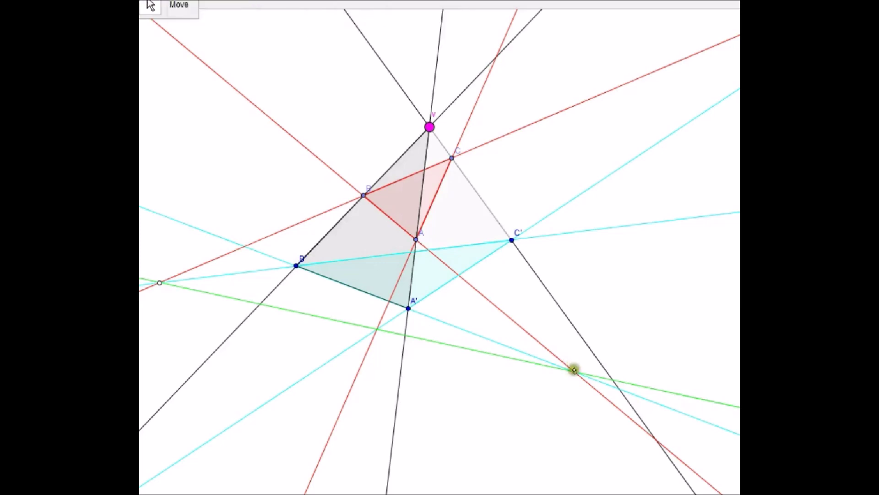
{"action": "left_click", "coordinate": [574, 372]}
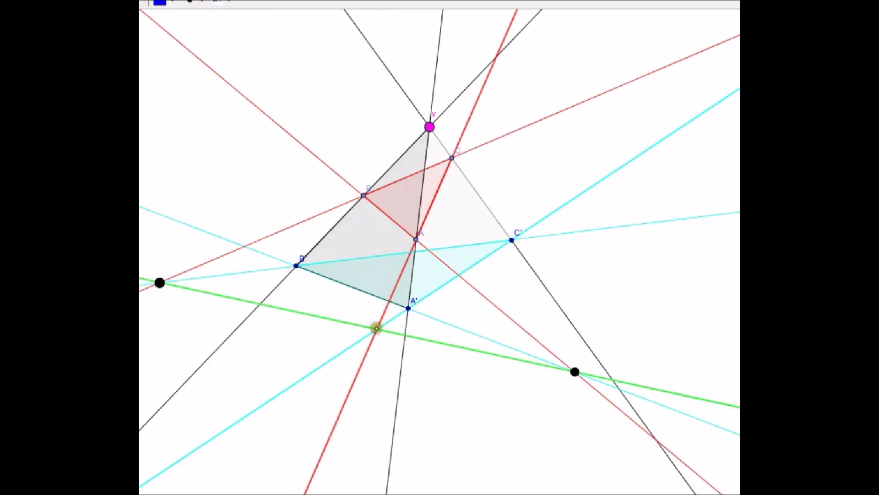
{"action": "left_click", "coordinate": [374, 328]}
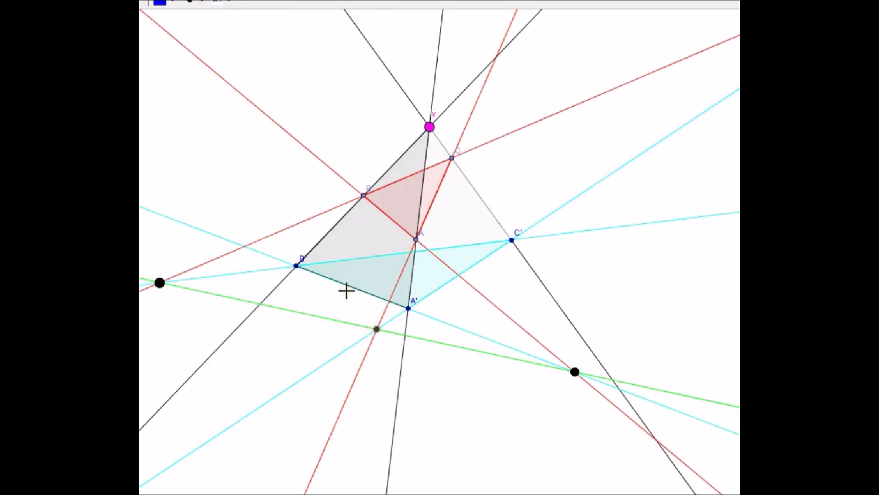